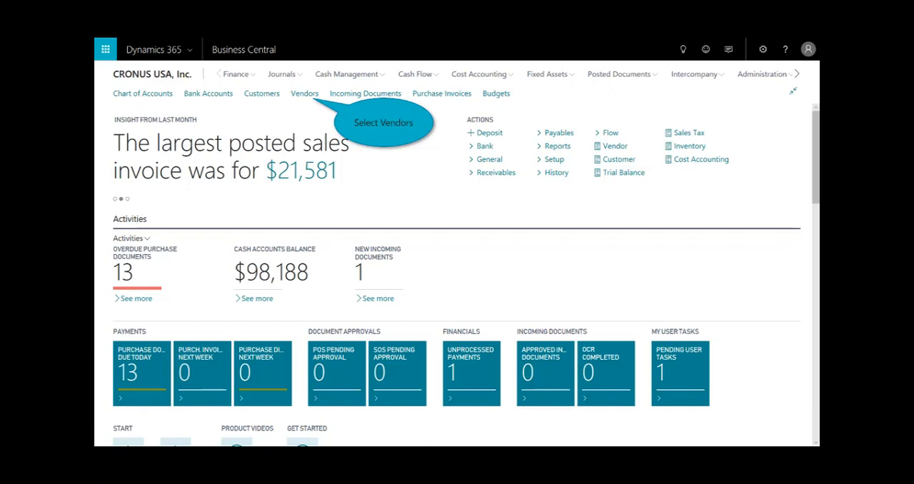
Create a purchase invoice for vendor Fabrikam, Inc. with vendor invoice number 102446
{"action": "left_click", "coordinate": [304, 94]}
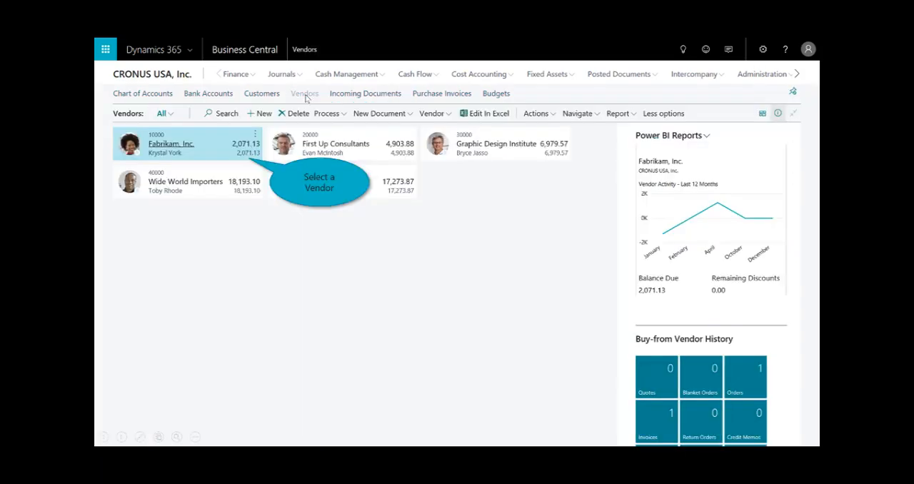
{"action": "left_click", "coordinate": [207, 147]}
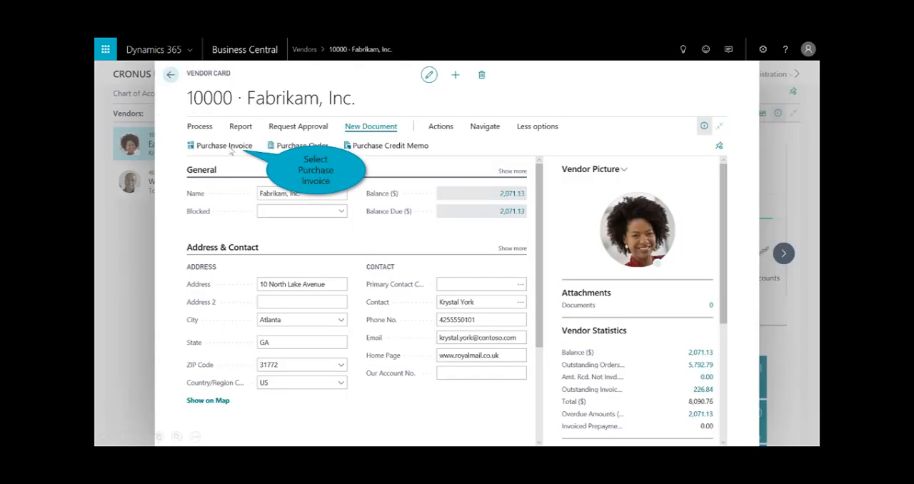
{"action": "left_click", "coordinate": [231, 149]}
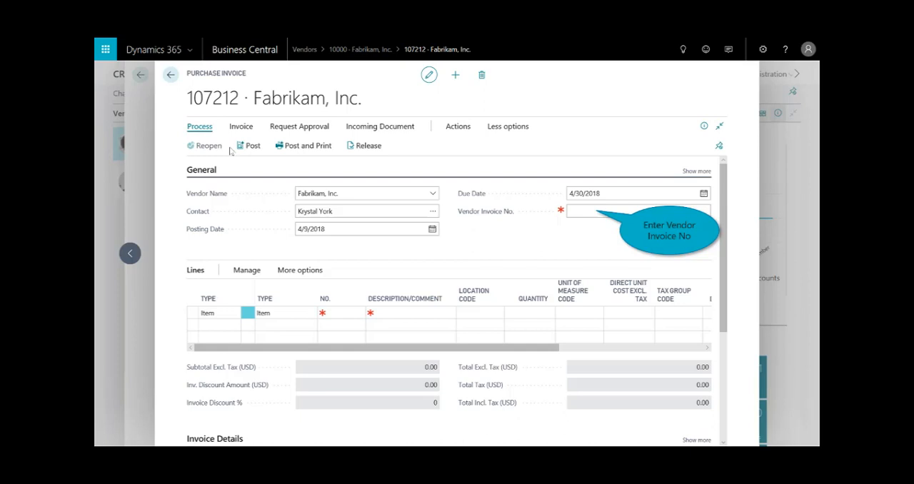
{"action": "left_click", "coordinate": [590, 213]}
{"action": "type", "text": "102446"}
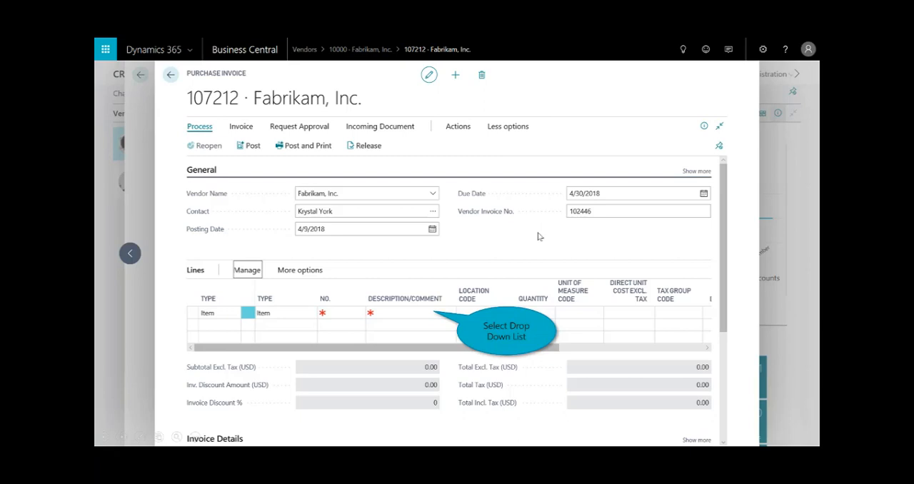
Add an invoice line for item LONDON Swivel Chair, blue with a quantity of 20
{"action": "left_click", "coordinate": [427, 315]}
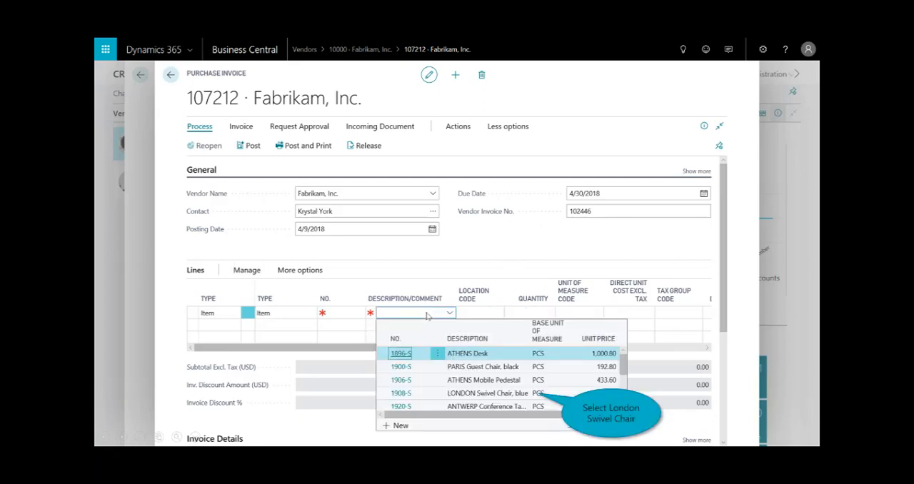
{"action": "left_click", "coordinate": [492, 396]}
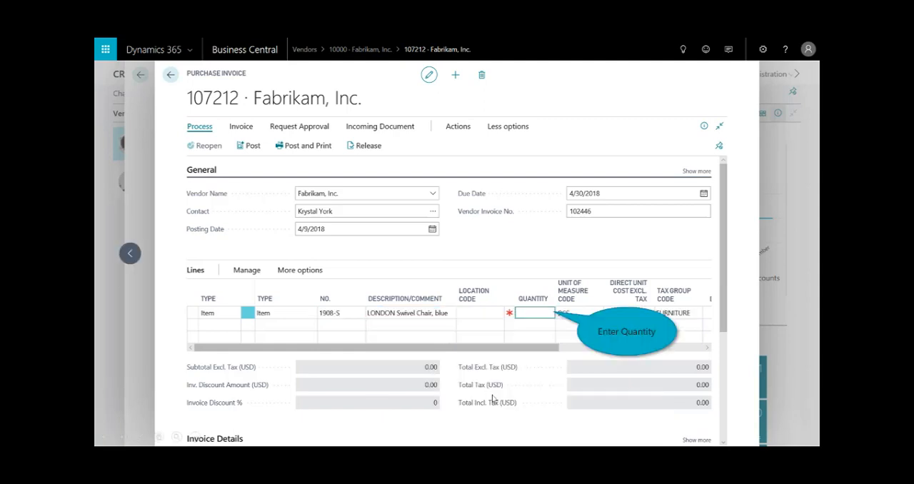
{"action": "type", "text": "20"}
{"action": "key", "text": "Tab"}
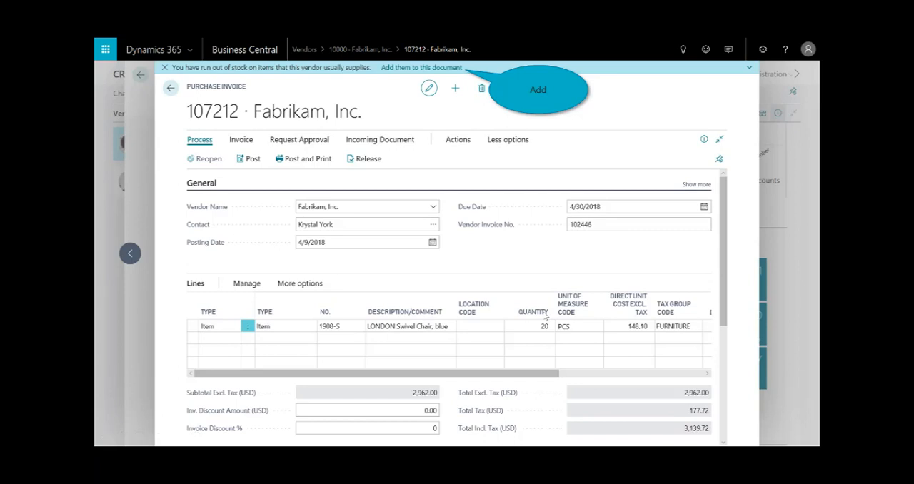
Add the out-of-stock items this vendor usually supplies to the purchase invoice and post it
{"action": "left_click", "coordinate": [437, 67]}
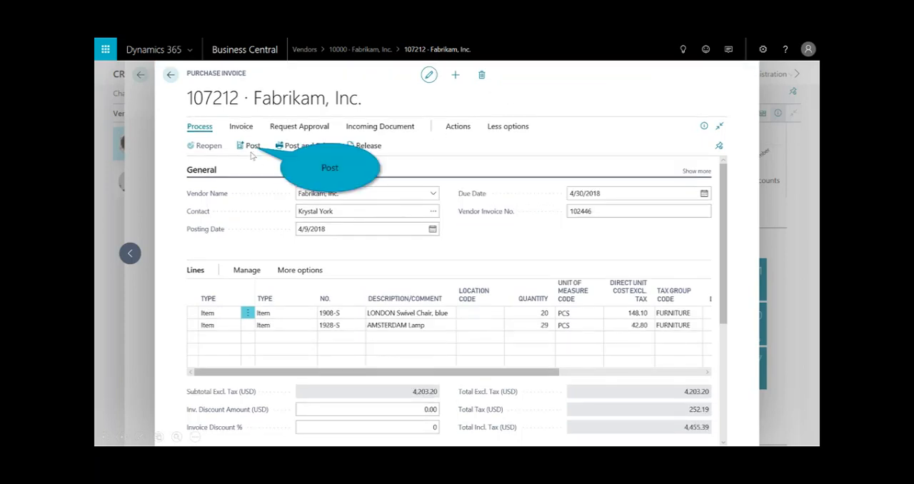
{"action": "left_click", "coordinate": [250, 149]}
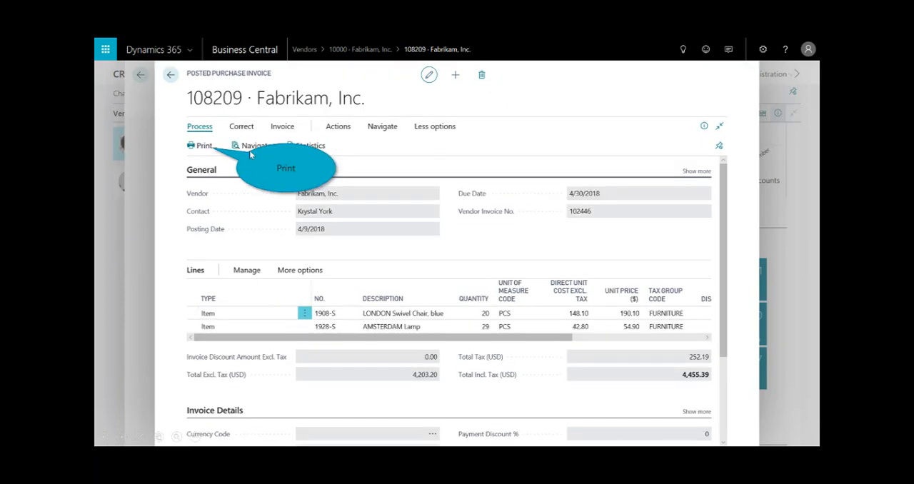
Preview the printout of the posted purchase invoice and drill into Fabrikam, Inc.'s balance in the vendor statistics
{"action": "left_click", "coordinate": [202, 147]}
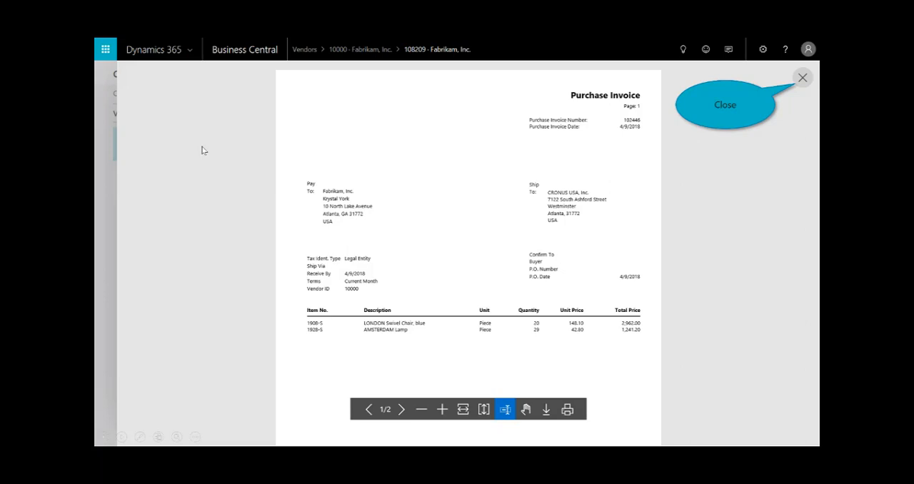
{"action": "left_click", "coordinate": [803, 77]}
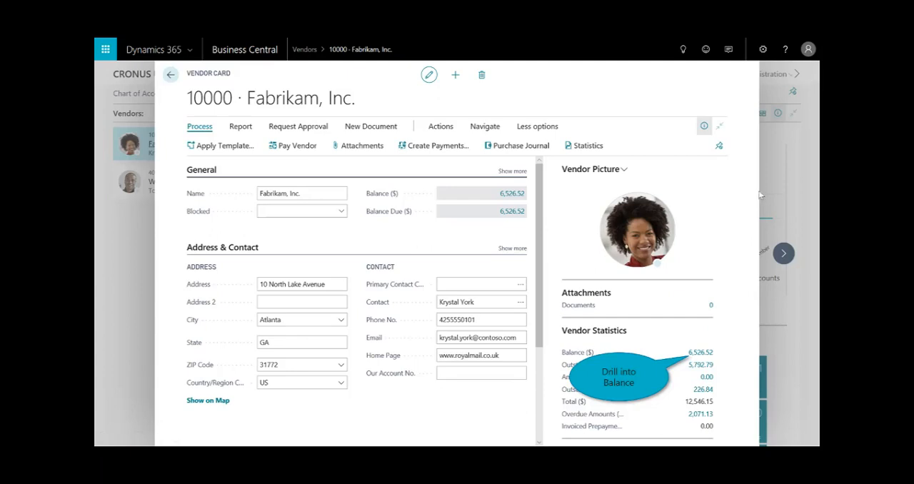
{"action": "left_click", "coordinate": [700, 352]}
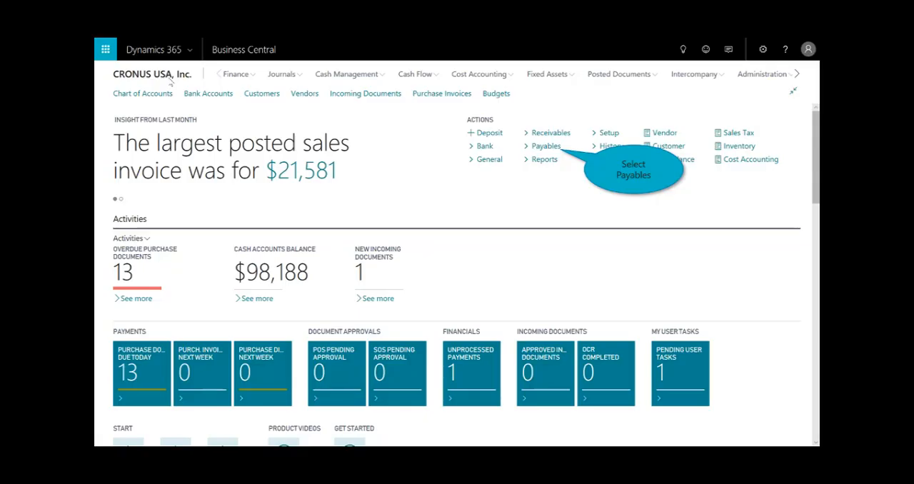
Enter a payment of 4,455.39 to vendor Fabrikam, Inc. in the PMT REG payment journal
{"action": "left_click", "coordinate": [554, 146]}
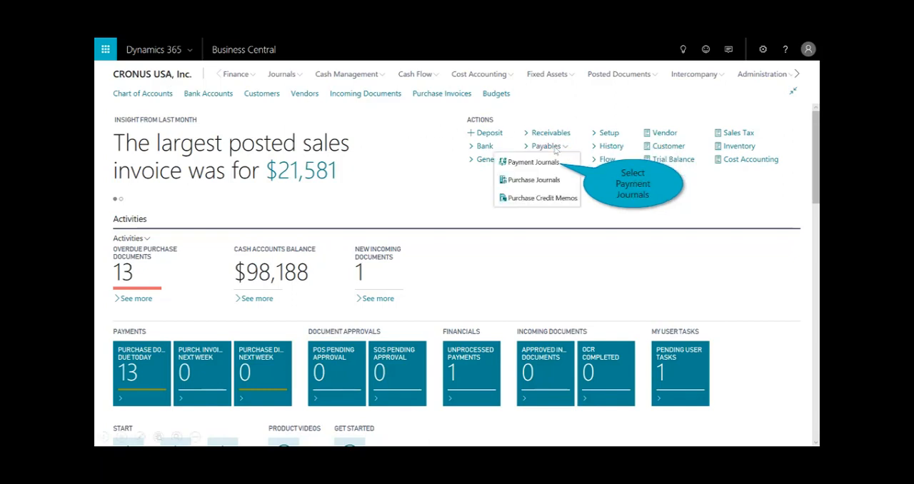
{"action": "left_click", "coordinate": [556, 163]}
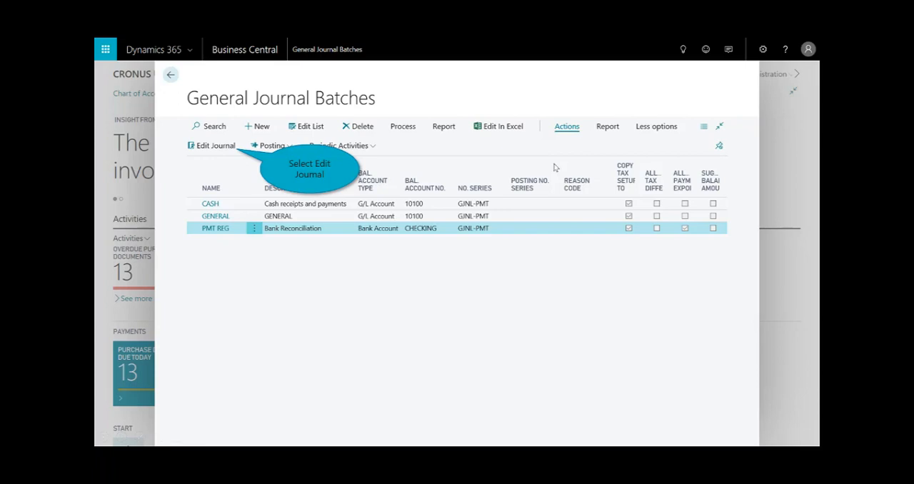
{"action": "left_click", "coordinate": [215, 147]}
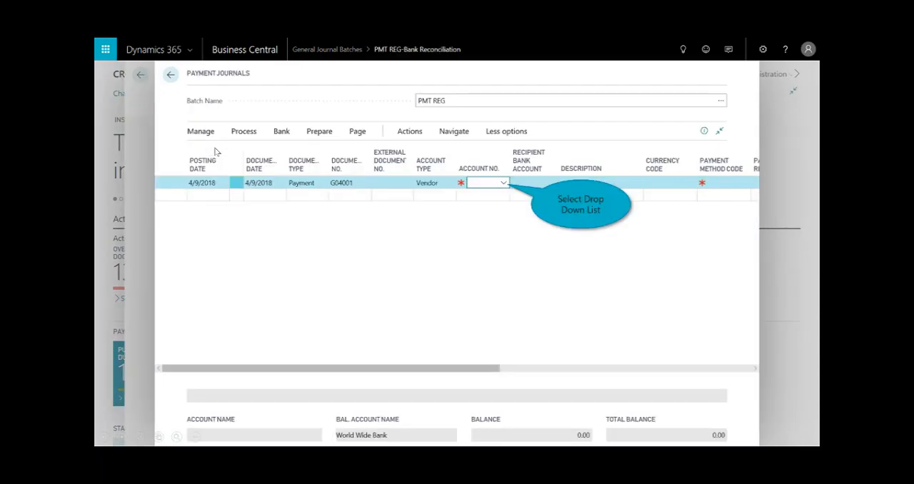
{"action": "left_click", "coordinate": [503, 182]}
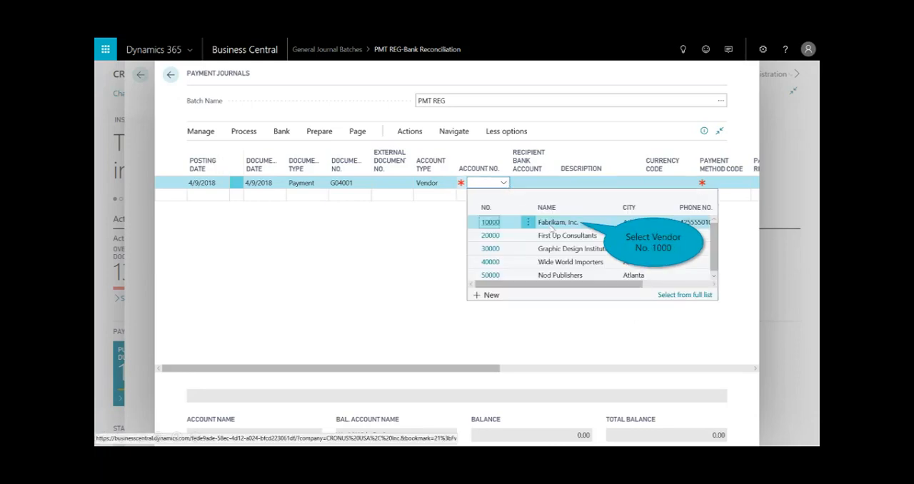
{"action": "left_click", "coordinate": [551, 225]}
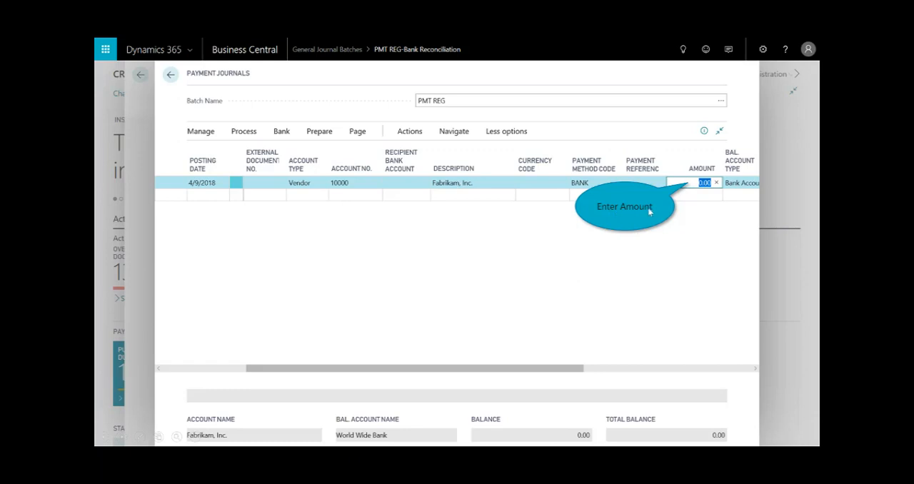
{"action": "type", "text": "4455.39"}
{"action": "key", "text": "Tab"}
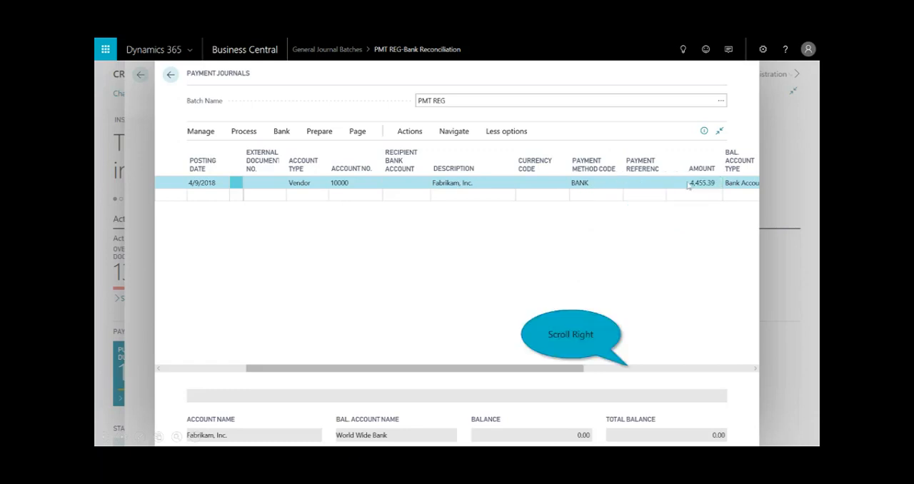
Apply the payment to the Fabrikam, Inc. invoice dated 4/9/2018 and post the journal line
{"action": "left_click", "coordinate": [626, 369]}
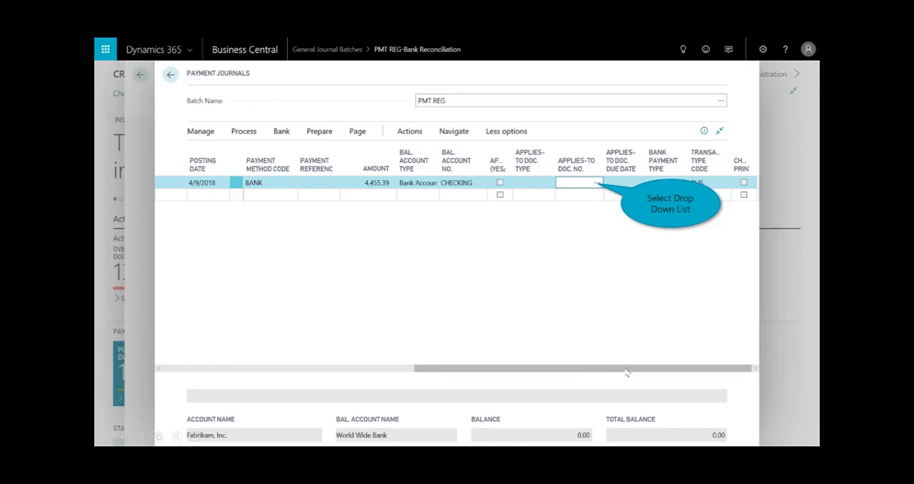
{"action": "left_click", "coordinate": [600, 183]}
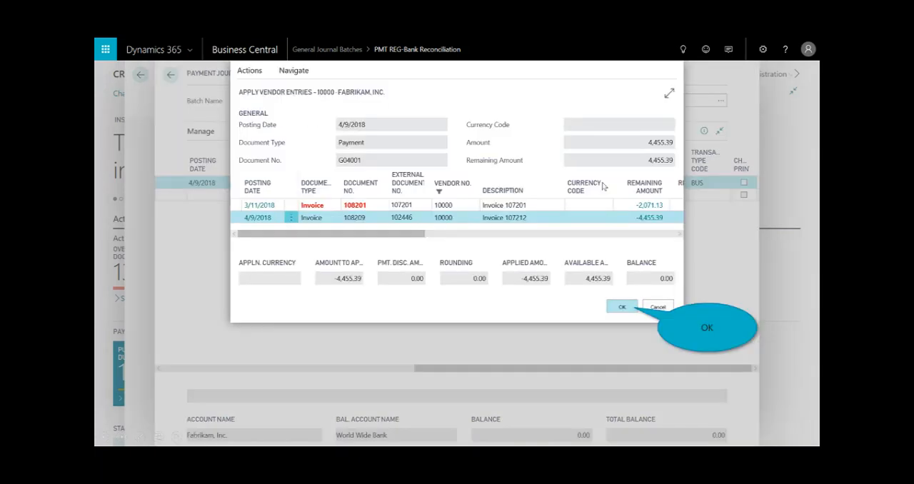
{"action": "left_click", "coordinate": [620, 306]}
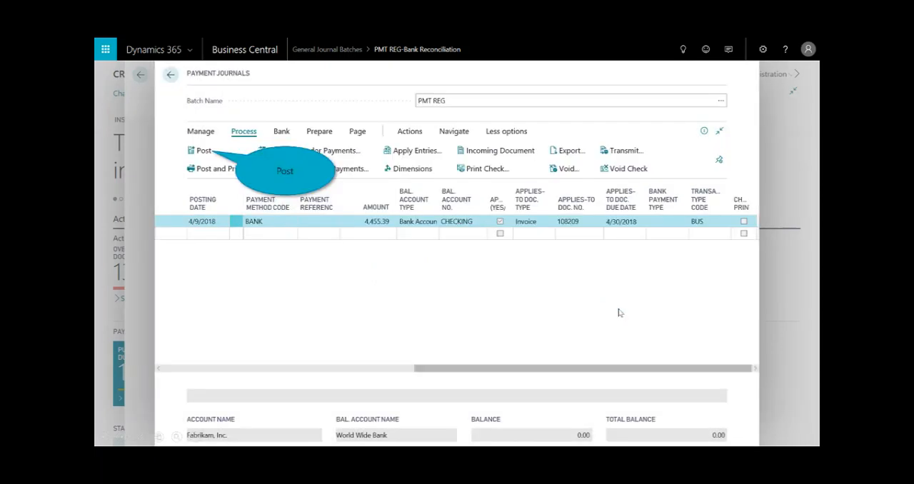
{"action": "left_click", "coordinate": [194, 152]}
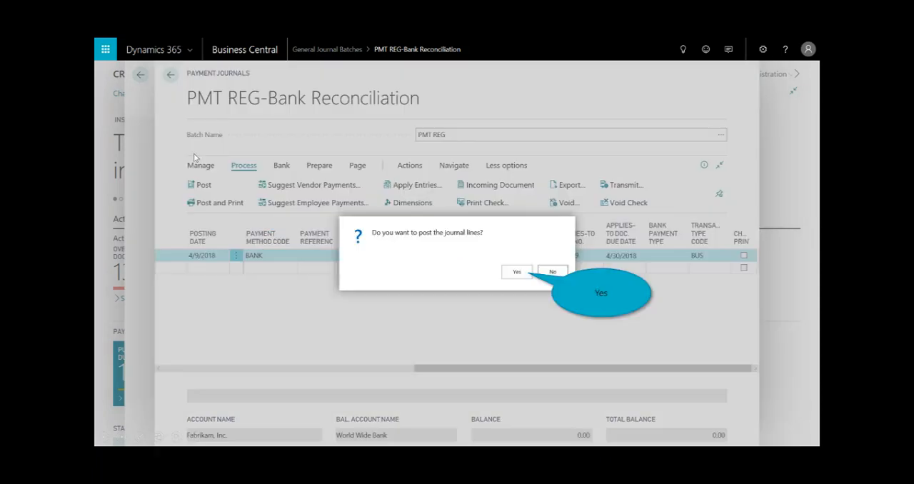
{"action": "left_click", "coordinate": [515, 272]}
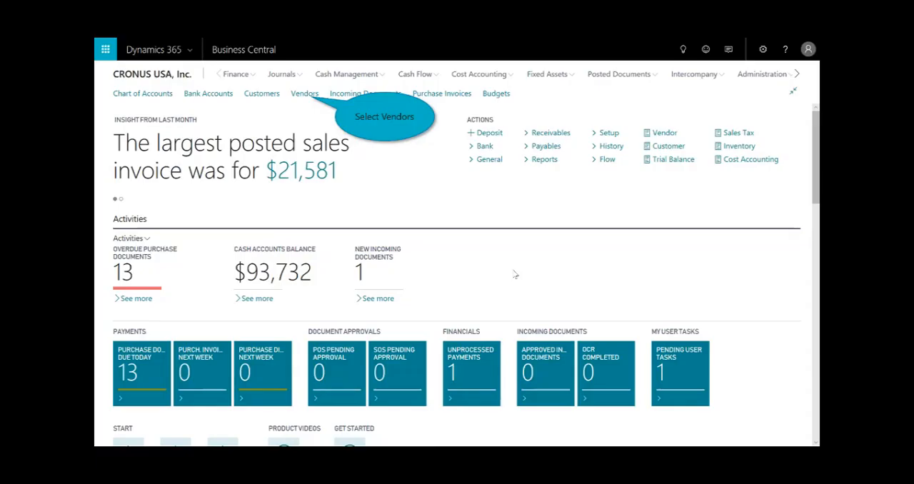
Copy Fabrikam, Inc.'s posted purchase invoices 108209 through 108048 and paste them into a blank Excel workbook
{"action": "left_click", "coordinate": [302, 94]}
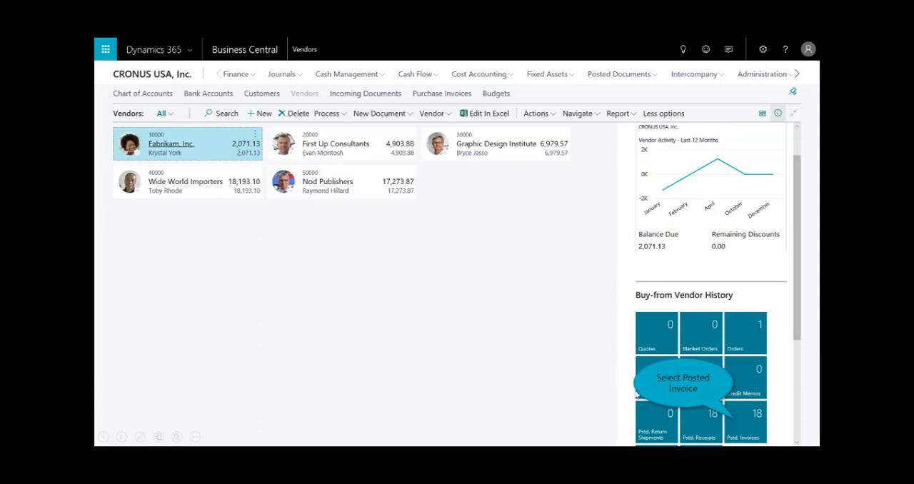
{"action": "left_click", "coordinate": [750, 430]}
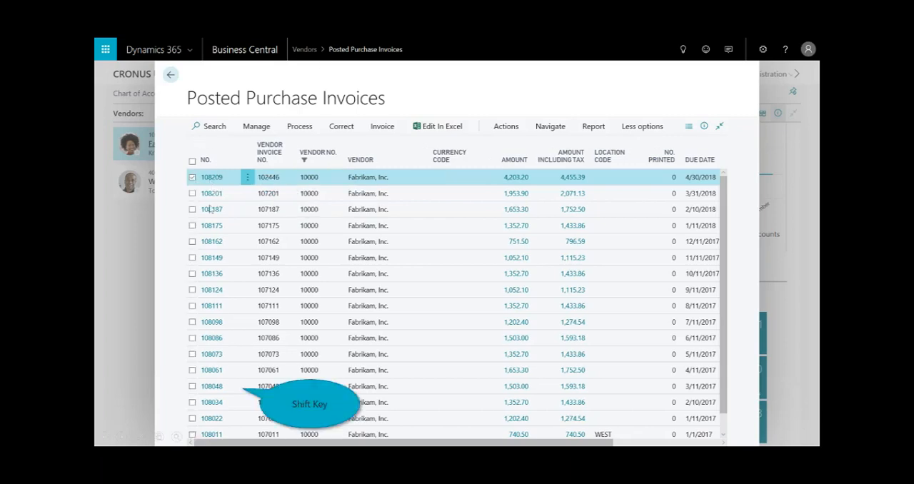
{"action": "left_click", "coordinate": [228, 391], "text": "shift"}
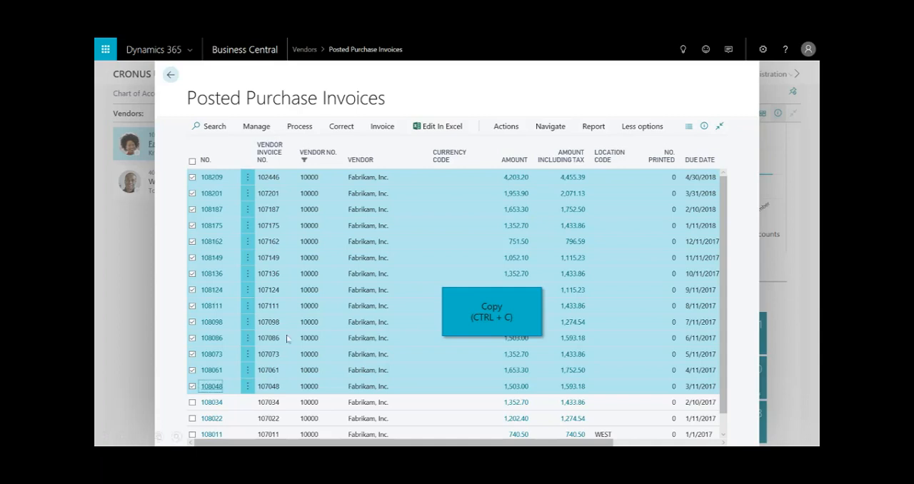
{"action": "key", "text": "ctrl+c"}
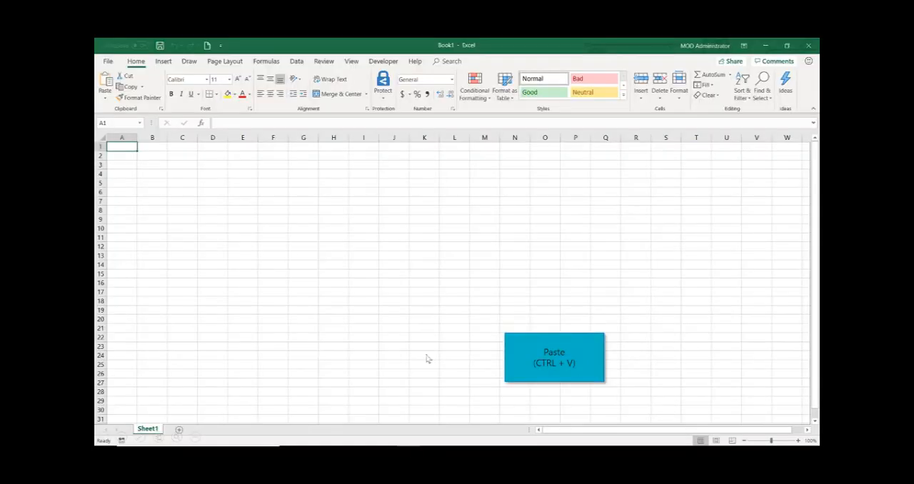
{"action": "key", "text": "ctrl+v"}
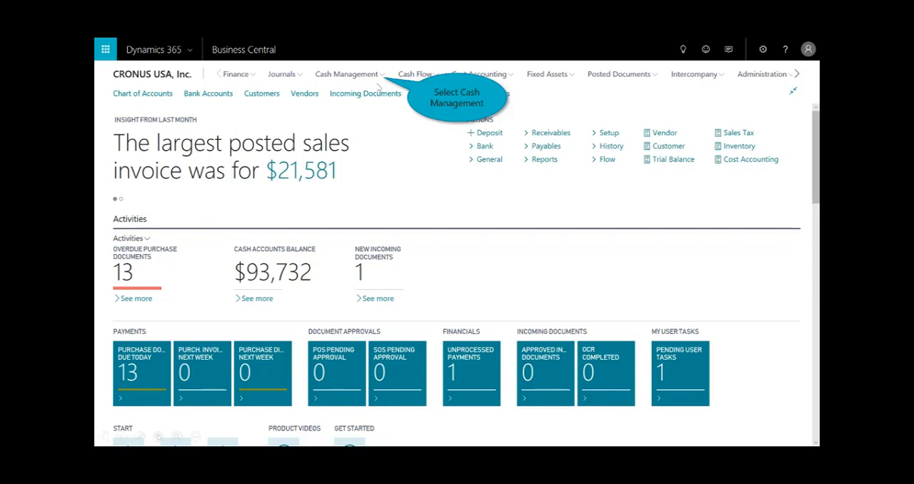
Generate suggested vendor payments in the PMT REG payment journal and close the journal
{"action": "left_click", "coordinate": [380, 77]}
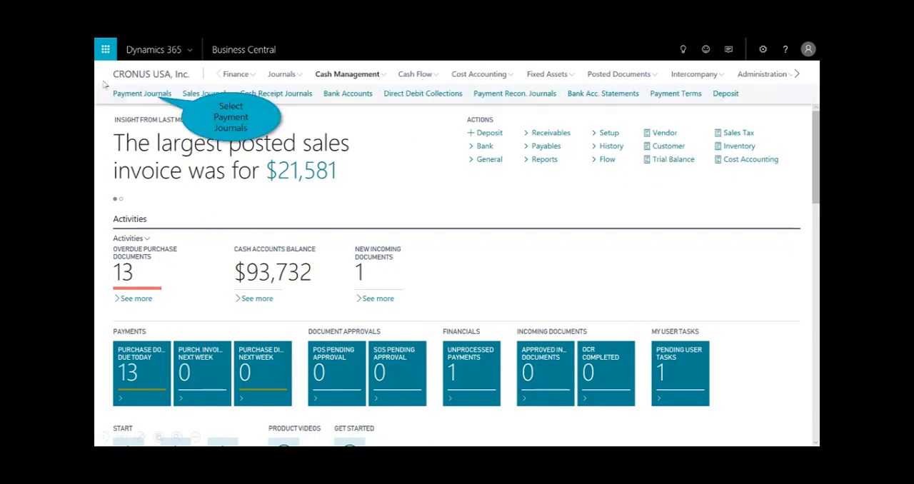
{"action": "left_click", "coordinate": [133, 94]}
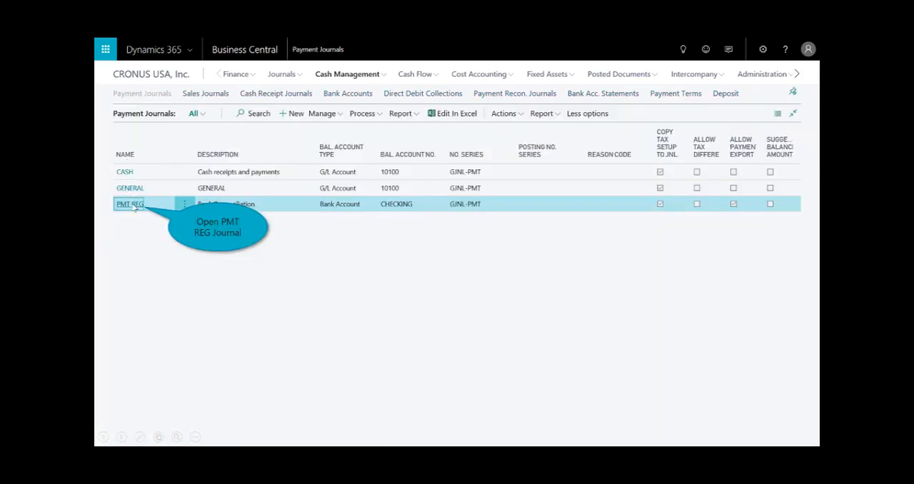
{"action": "left_click", "coordinate": [133, 205]}
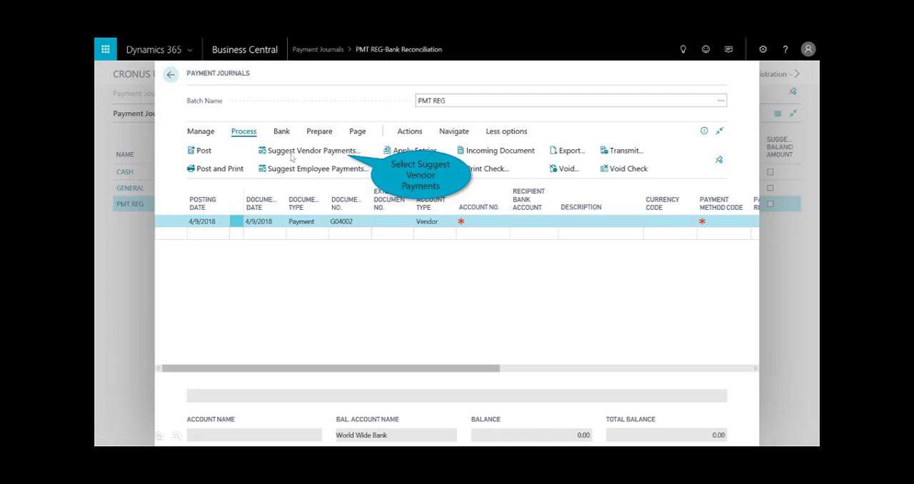
{"action": "left_click", "coordinate": [312, 151]}
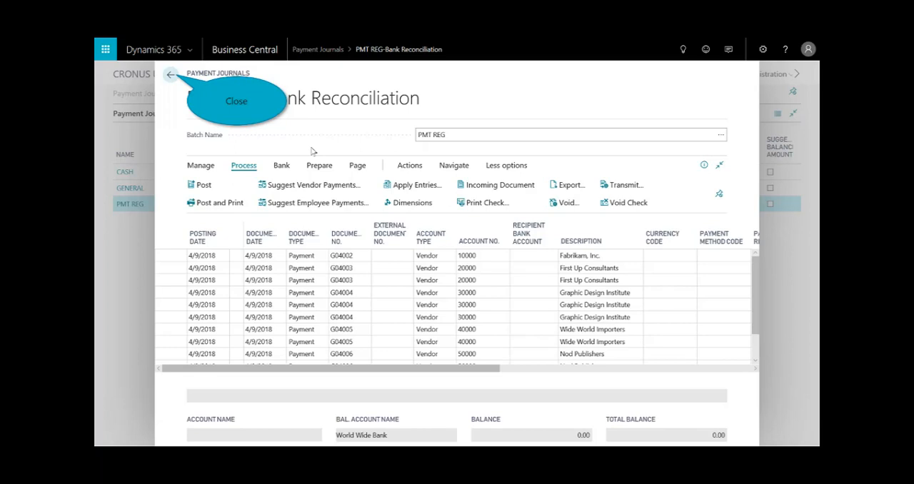
{"action": "left_click", "coordinate": [174, 78]}
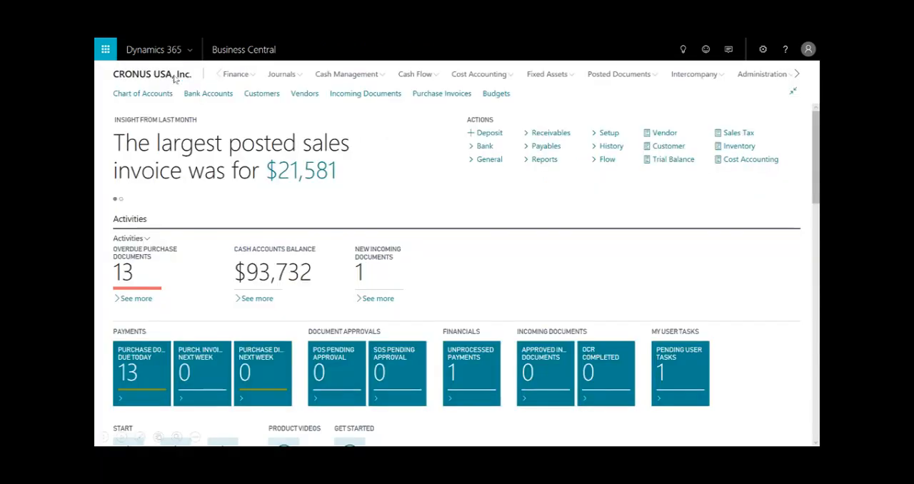